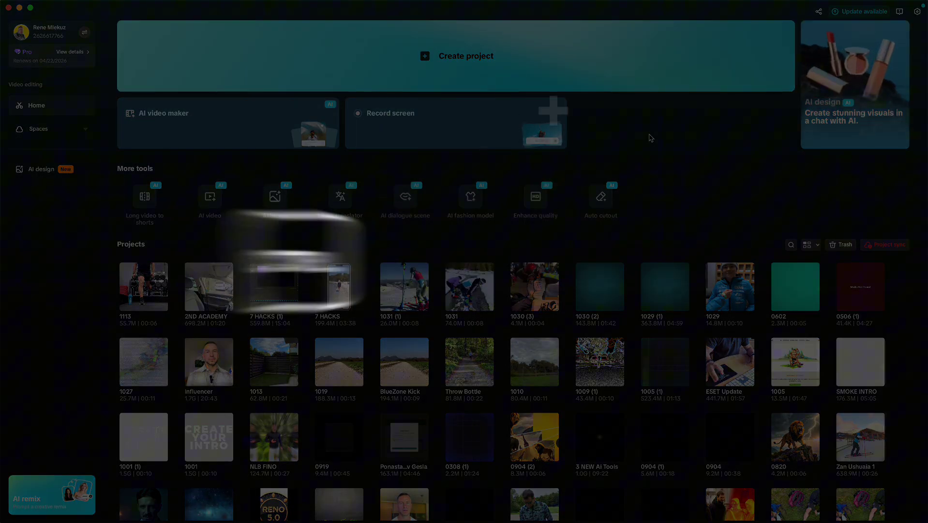
Start a new, empty CapCut project (1114) with Cmd+N.
key("super+n")
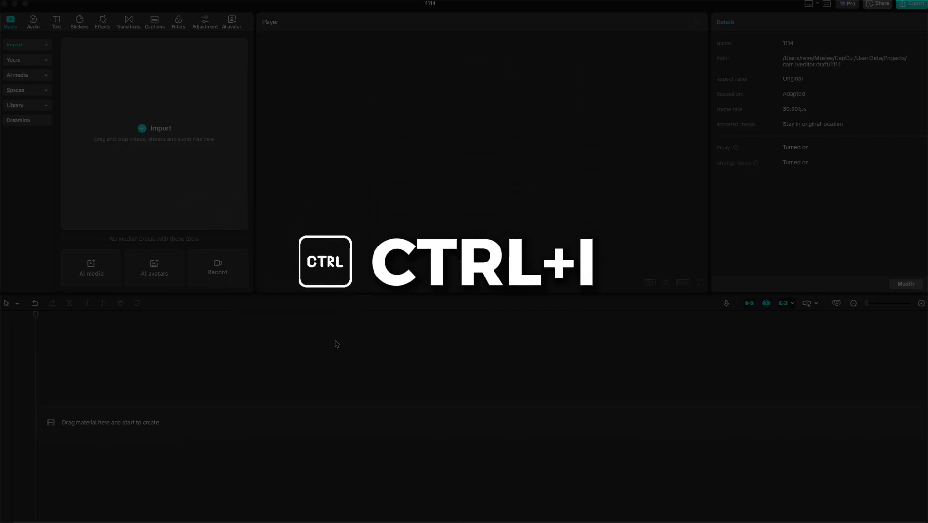
key("super+i")
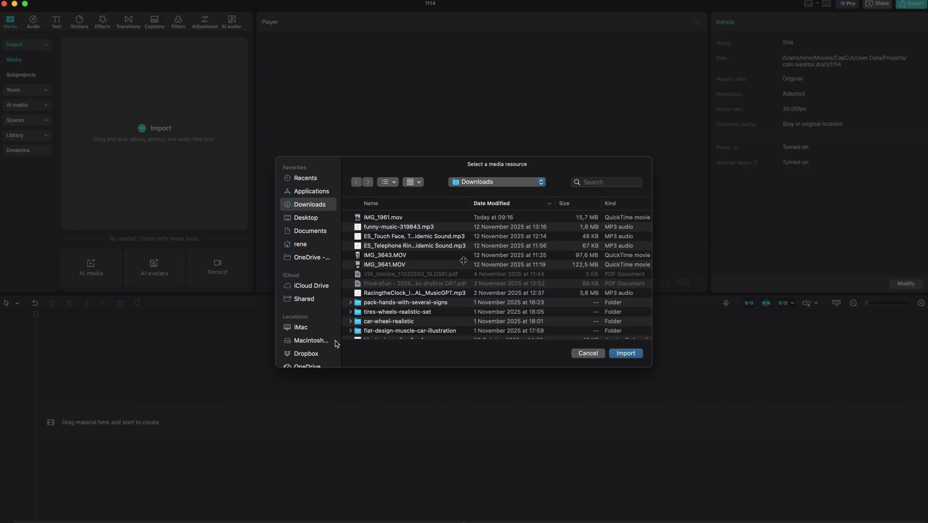
left_click(588, 352)
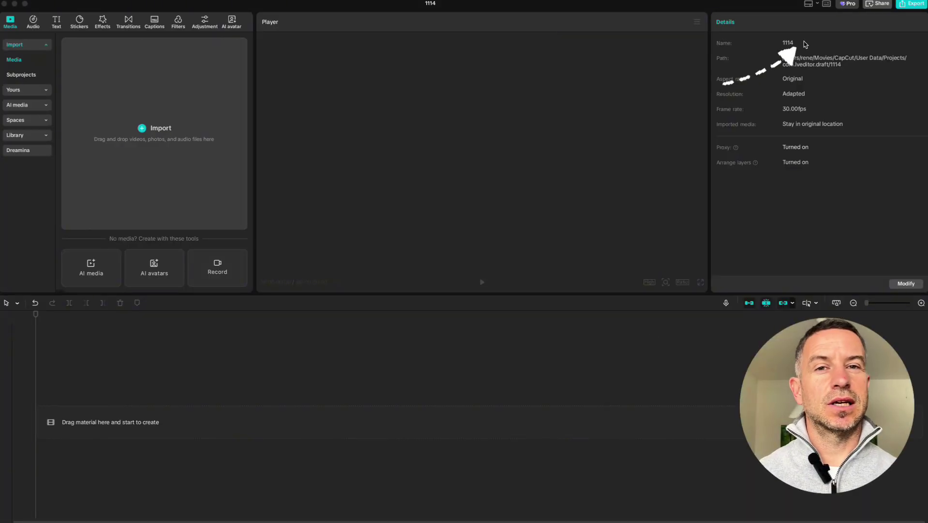
Open the Shortcuts overview and browse the Player, Basic and Other tabs, ending on Timeline.
left_click(827, 5)
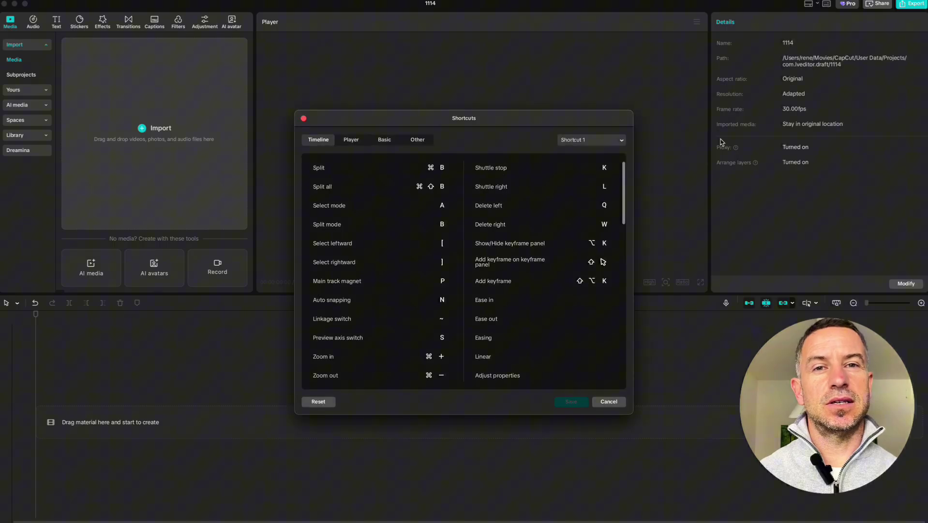
left_click(352, 143)
left_click(384, 142)
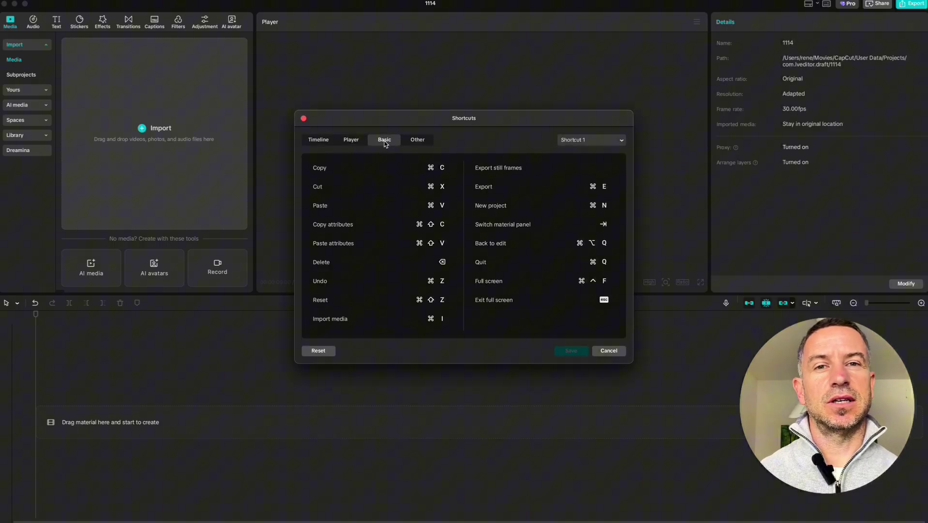
left_click(415, 141)
left_click(322, 142)
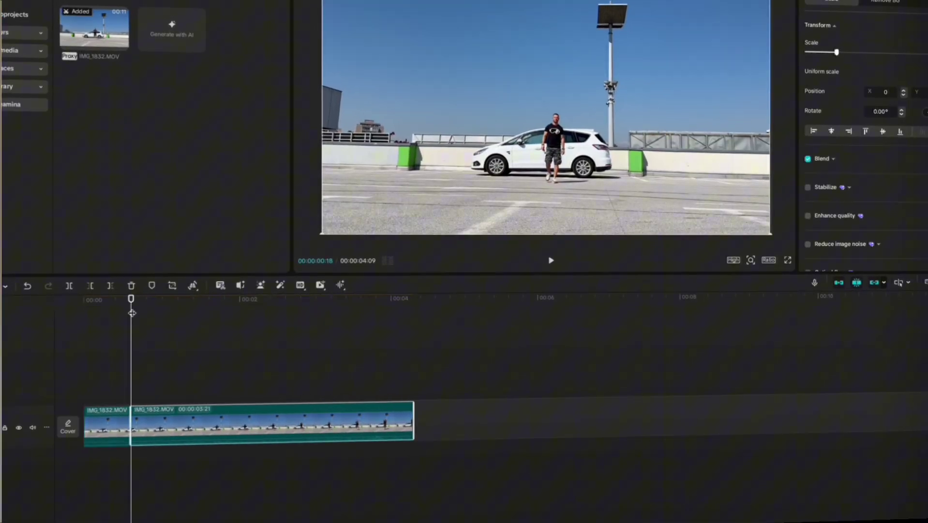
Split and trim the existing clip, then delete it from the timeline.
left_click_drag(128, 317, 169, 317)
key("ctrl+b")
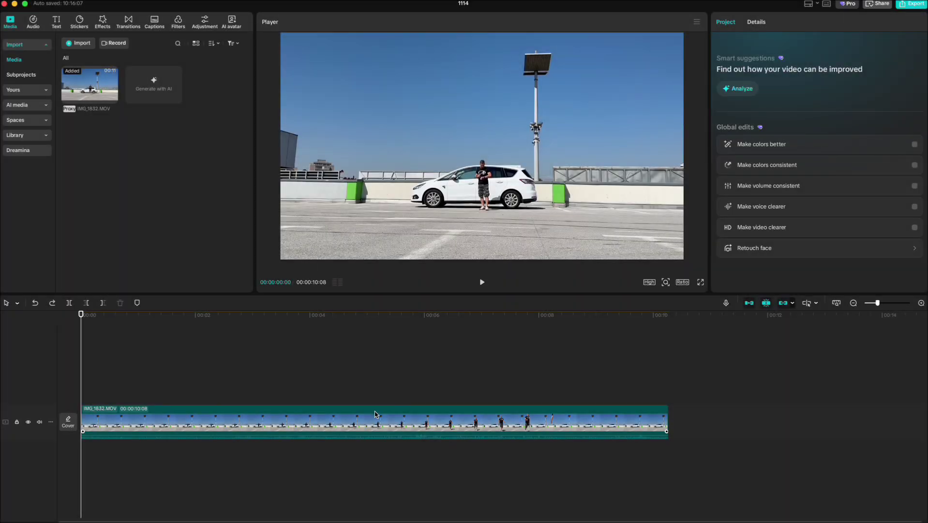
left_click(356, 415)
key("q")
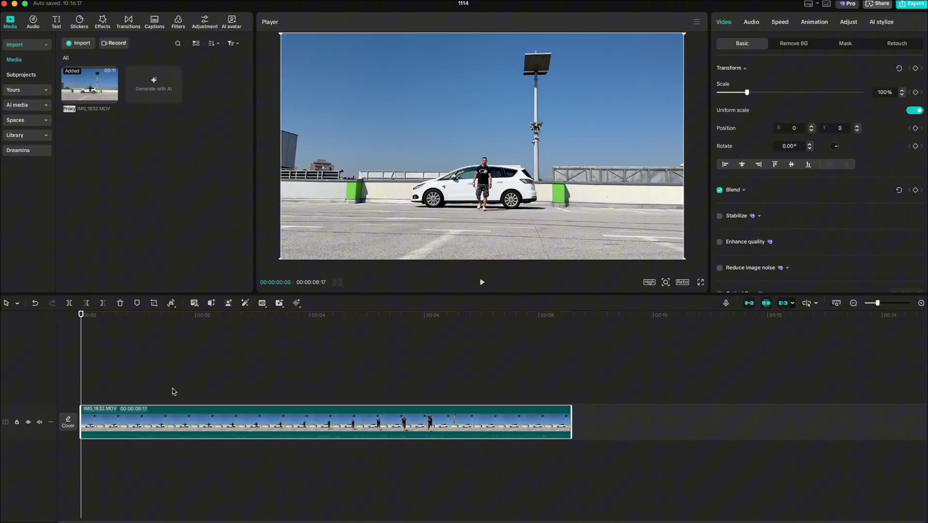
left_click_drag(565, 418, 232, 418)
key("Delete")
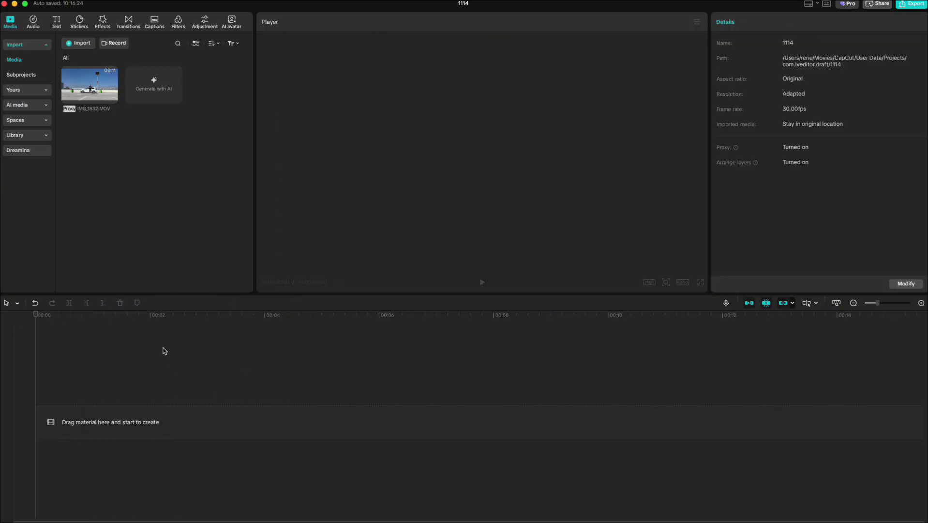
Mark a 4-second in/out section of IMG_1832.MOV and drag it onto the timeline.
left_click(80, 91)
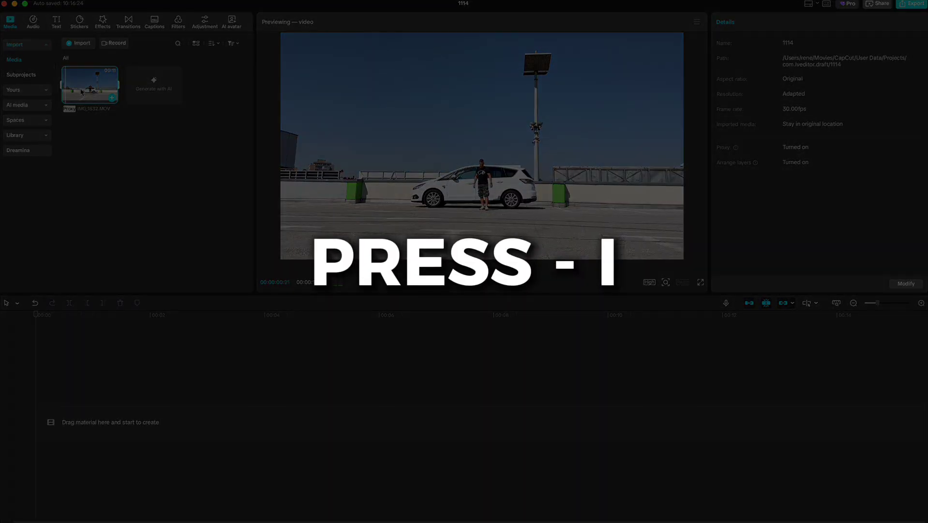
key("i")
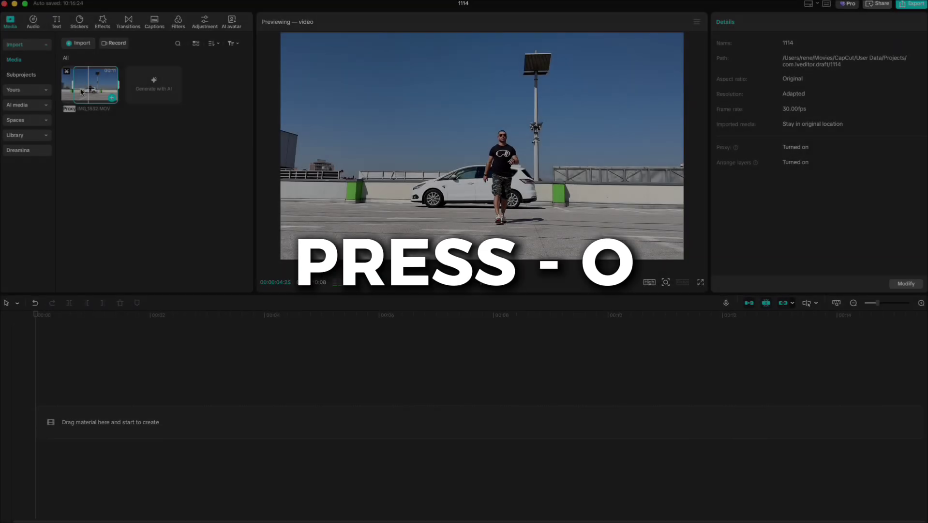
key("o")
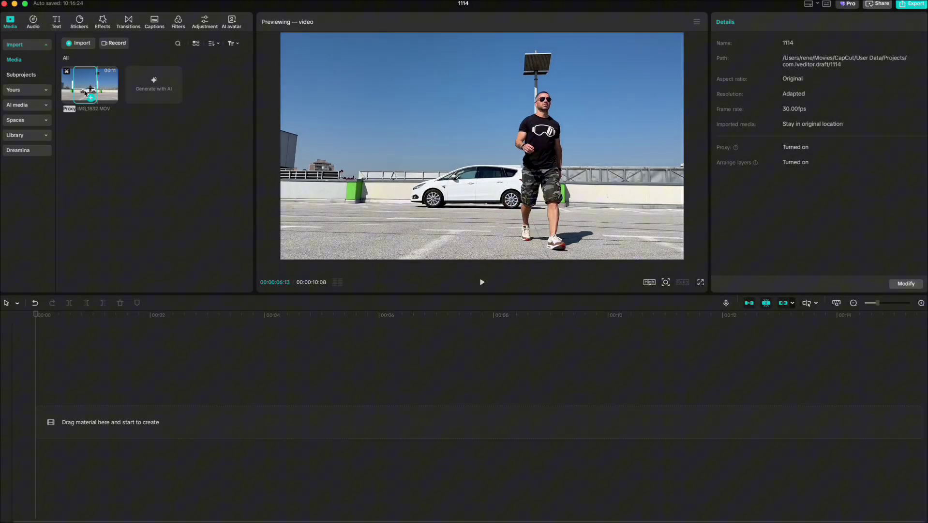
left_click_drag(87, 87, 86, 407)
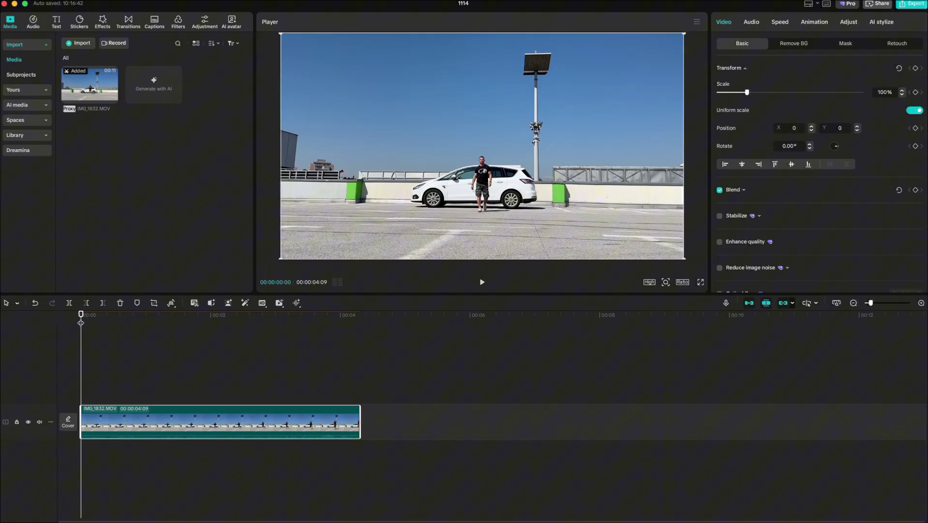
Split the clip at 18 and 27 frames, then blade-cut three more short pieces up to about 2 seconds.
left_click_drag(83, 317, 120, 326)
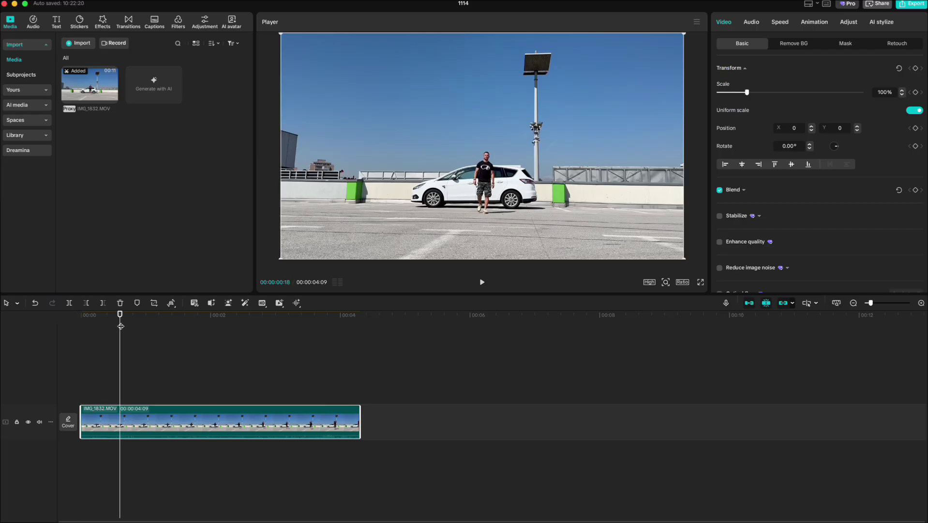
key("super+b")
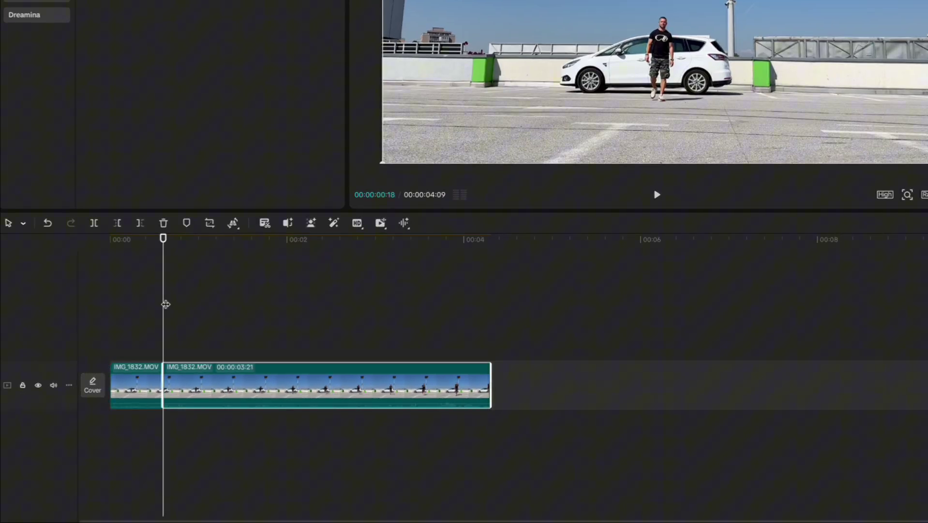
left_click_drag(161, 256, 216, 248)
key("ctrl+b")
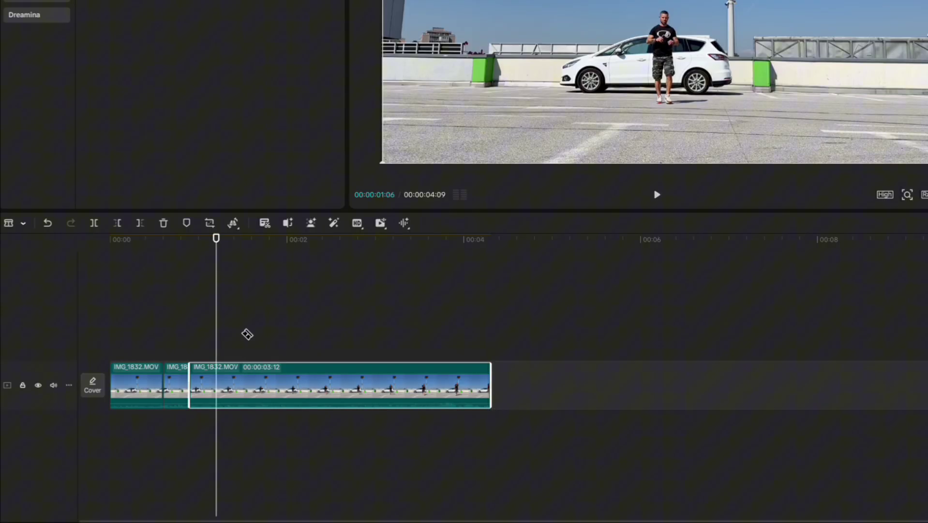
left_click(255, 377)
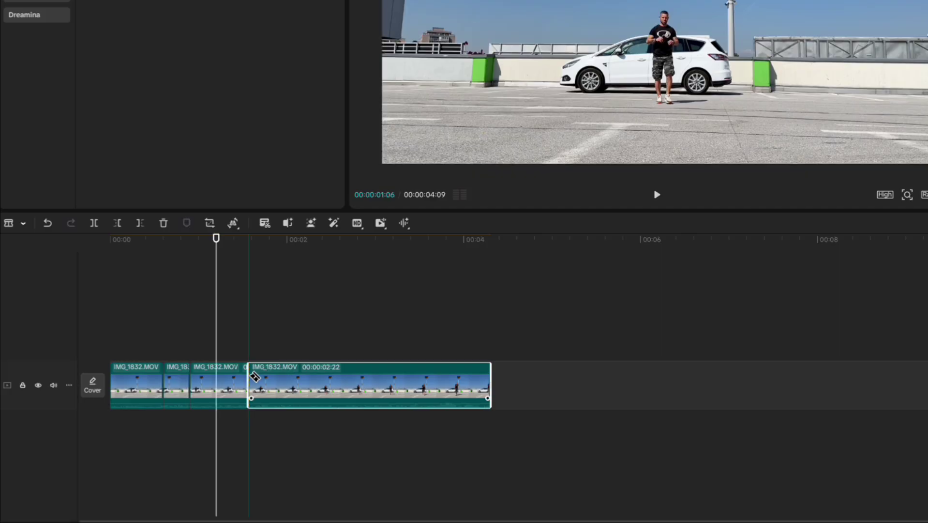
left_click(277, 378)
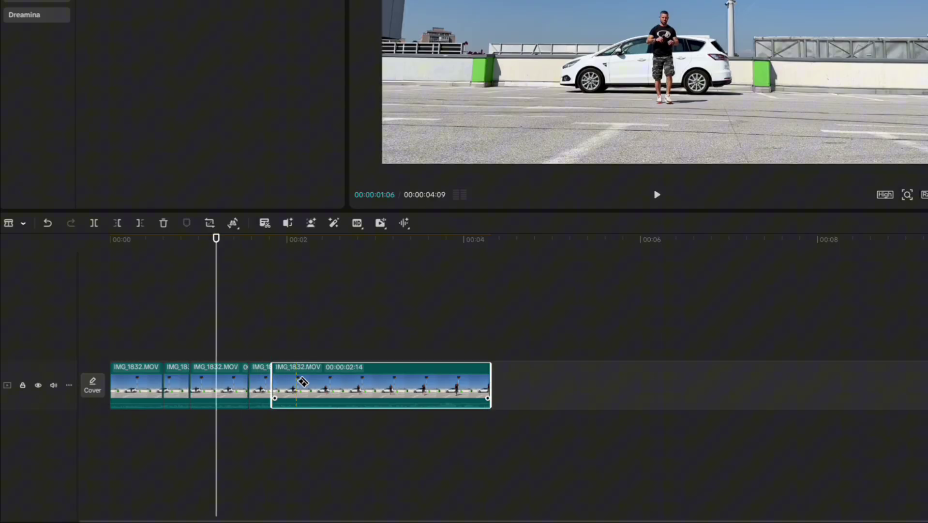
left_click(302, 382)
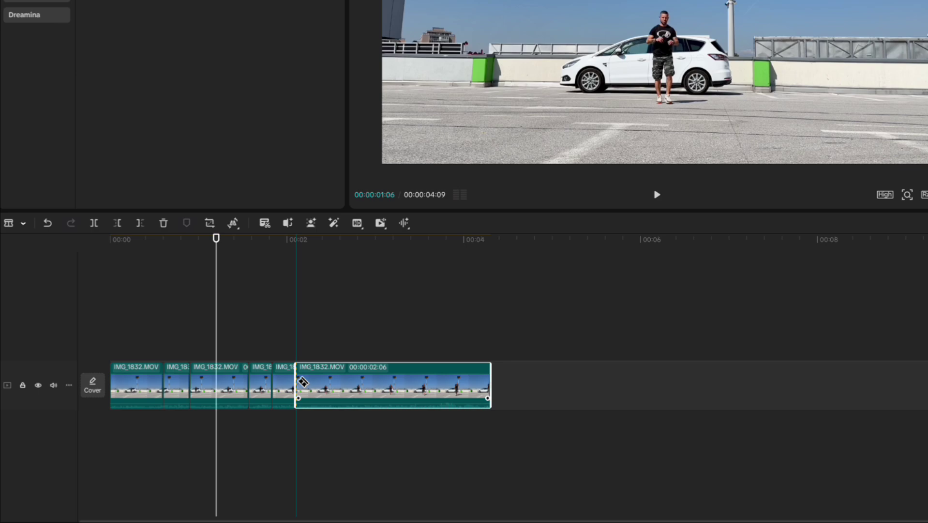
Return to selection, undo the cuts, and trim away everything before 17 frames.
key("a")
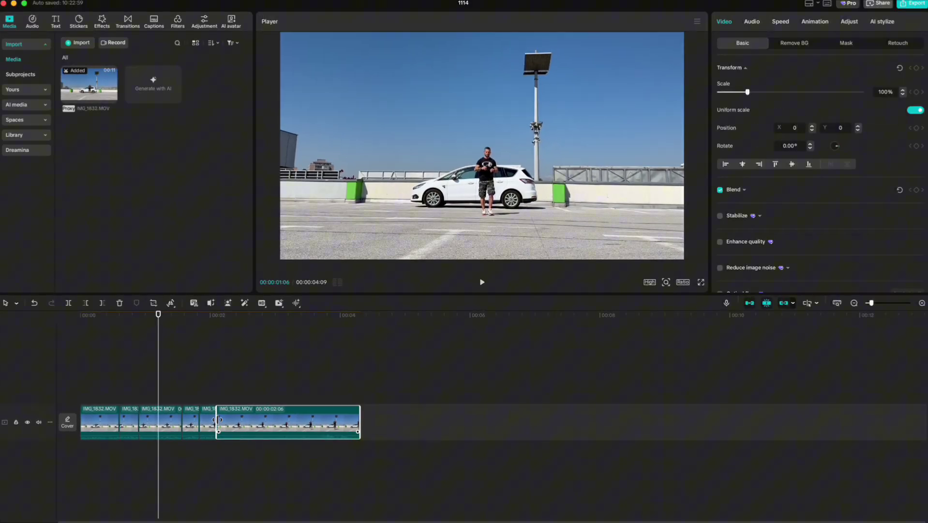
key("super+z")
key("super+z")
key("super+z")
key("super+z")
key("super+z")
left_click_drag(160, 321, 117, 329)
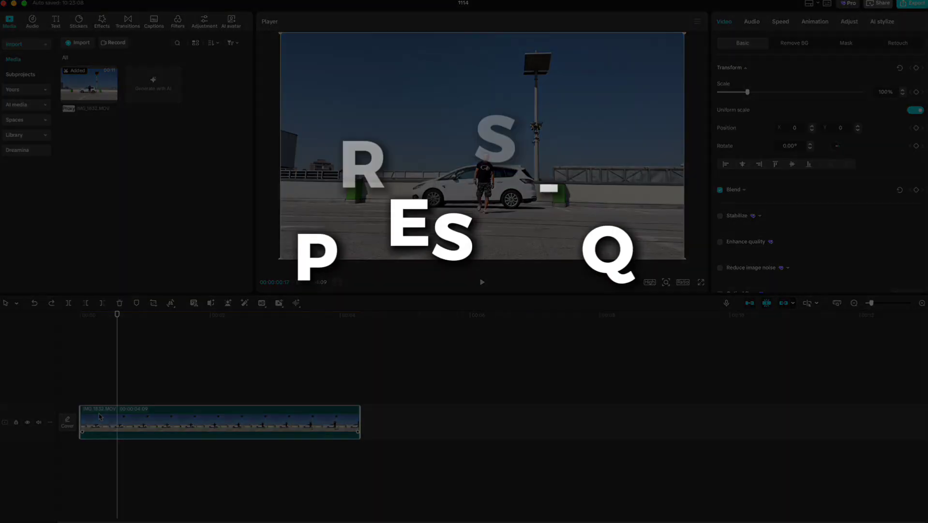
key("q")
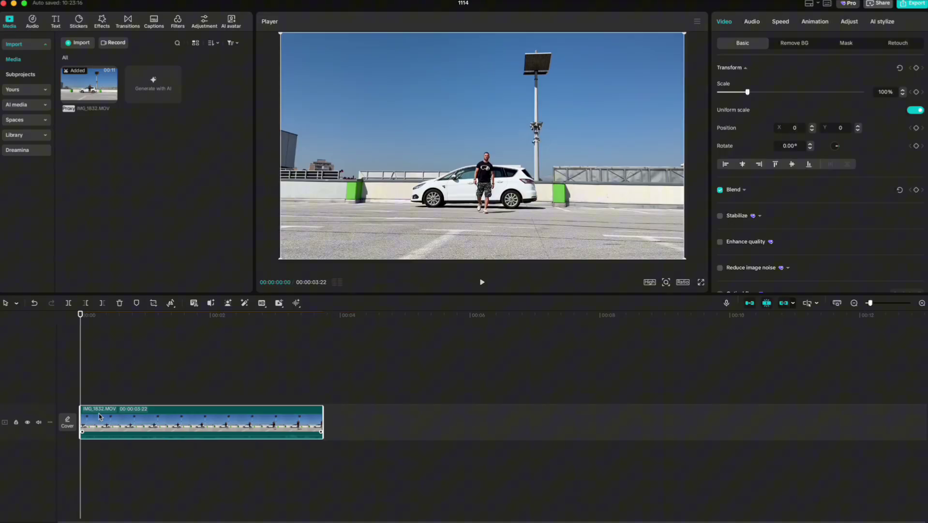
Trim the clip's end at 2:13, then tighten it to end at 1:28 and start at about 20 frames.
left_click_drag(81, 328, 239, 350)
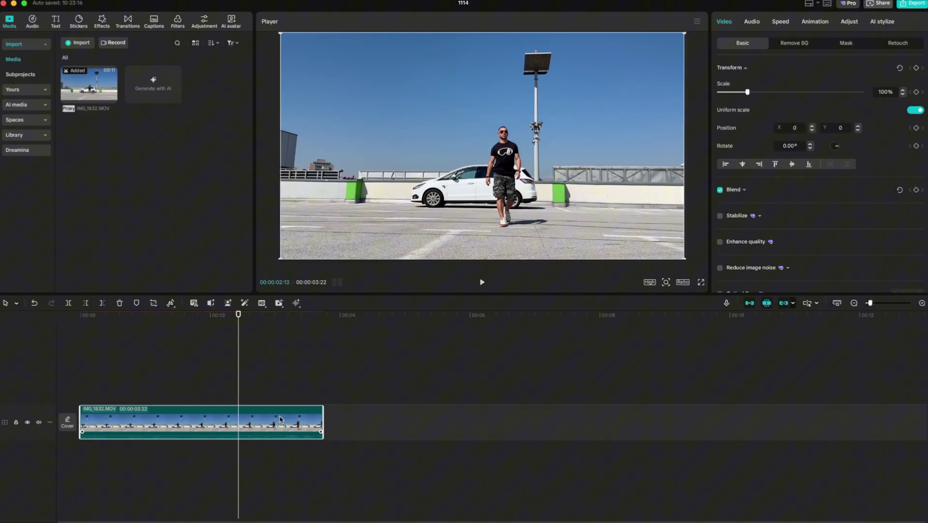
key("w")
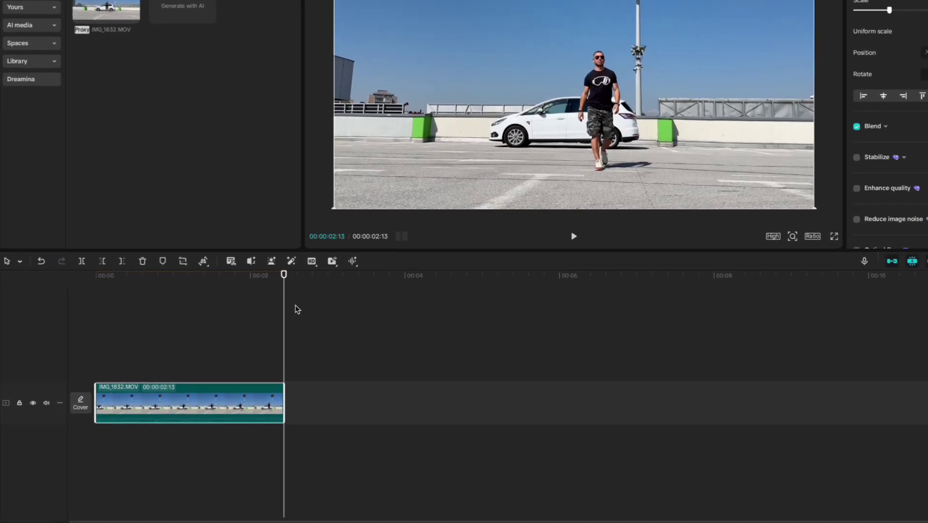
left_click(228, 324)
left_click_drag(332, 233, 301, 231)
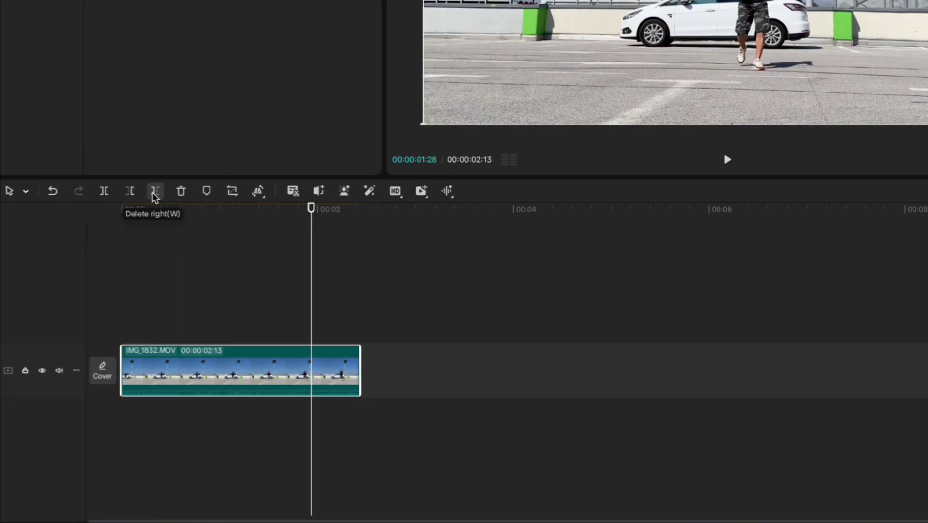
left_click(154, 195)
left_click_drag(301, 219, 183, 210)
left_click(129, 192)
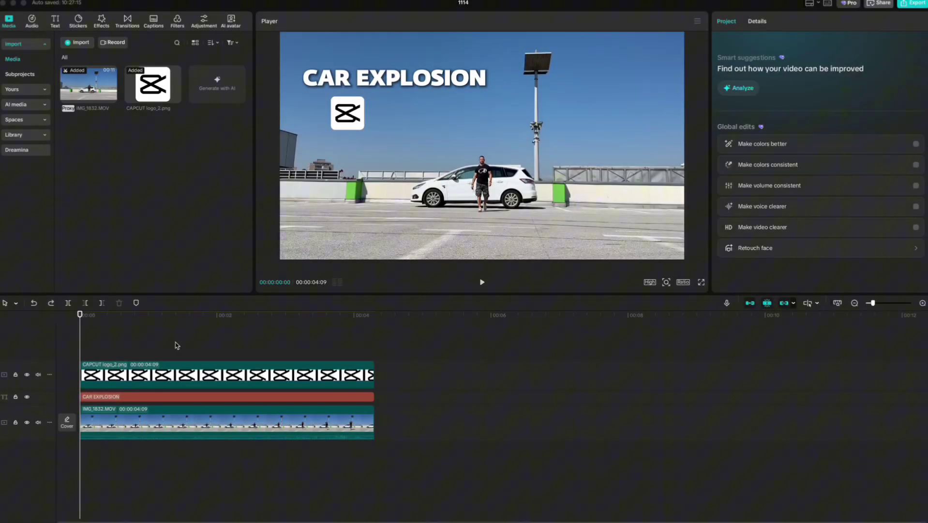
Split the logo, title and video tracks together at 1:02, then move the playhead to 2:08.
left_click_drag(81, 319, 153, 330)
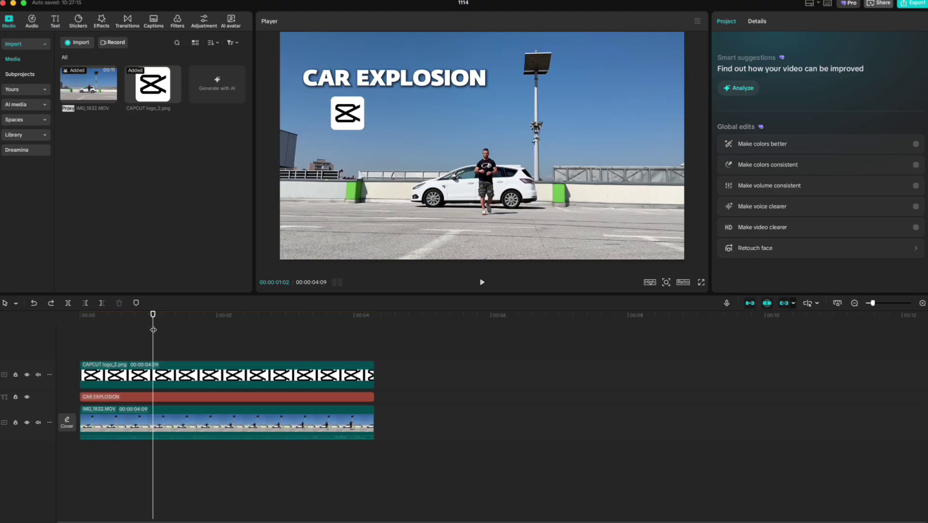
key("ctrl+shift+b")
left_click_drag(153, 316, 130, 317)
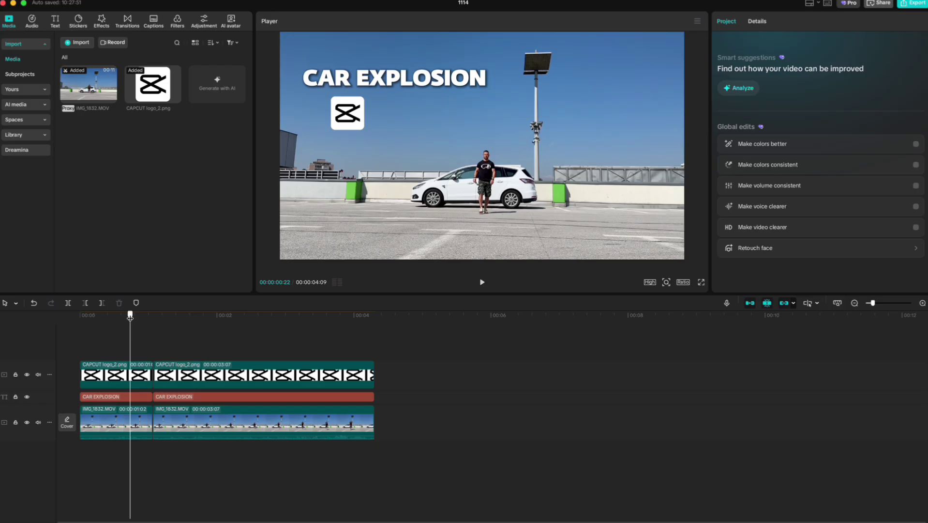
left_click_drag(129, 317, 294, 431)
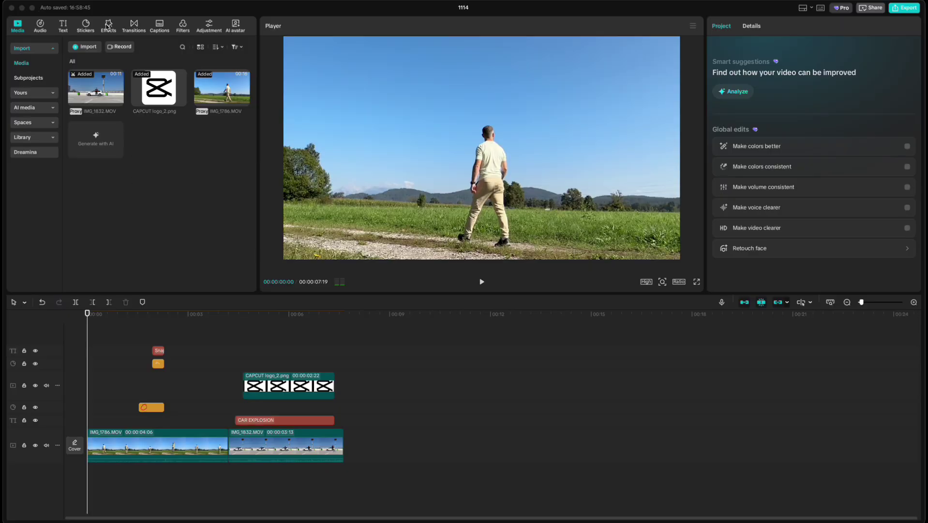
Group the first clip with its text, sticker and effect into Compound clip2, testing Faulty Signal on it.
left_click_drag(88, 319, 157, 347)
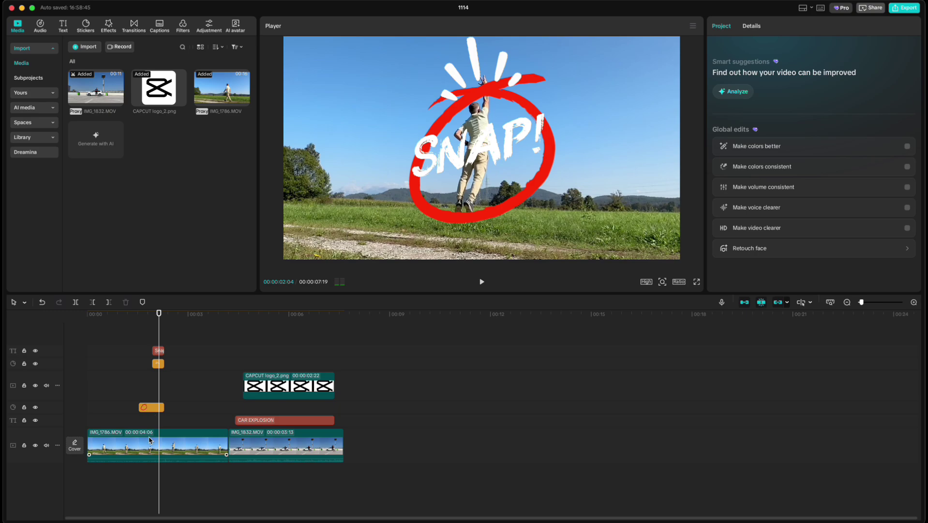
left_click_drag(116, 351, 191, 450)
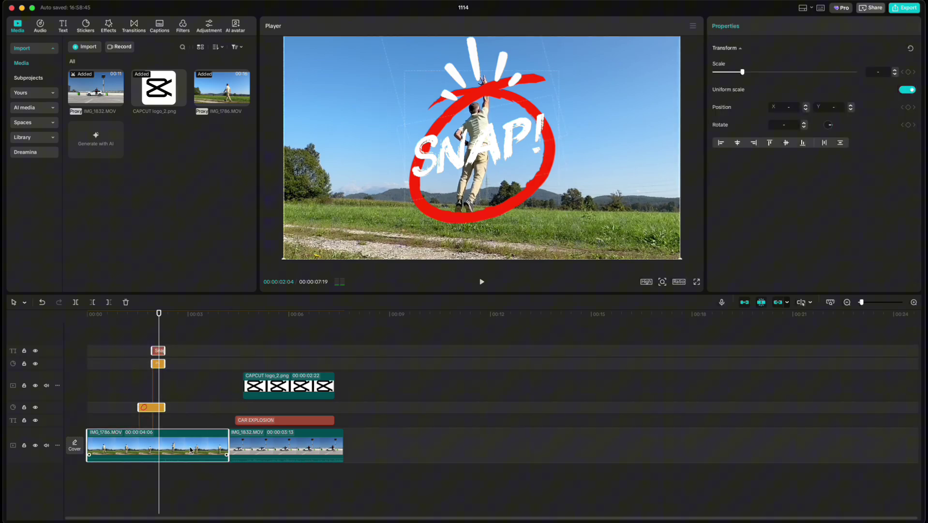
key("alt+super+g")
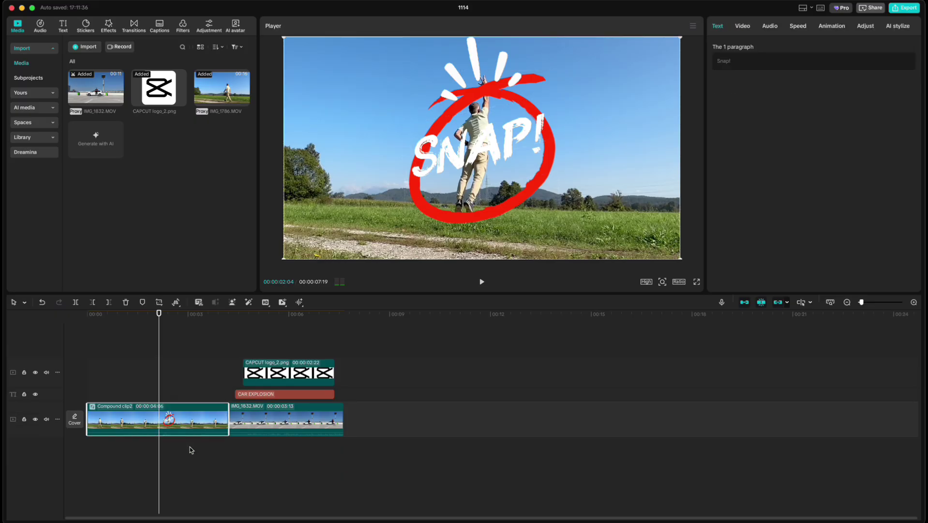
left_click(109, 26)
mouse_move(232, 208)
left_mouse_down()
mouse_move(184, 402)
mouse_move(138, 414)
mouse_move(210, 271)
mouse_move(214, 202)
mouse_move(216, 213)
left_mouse_up()
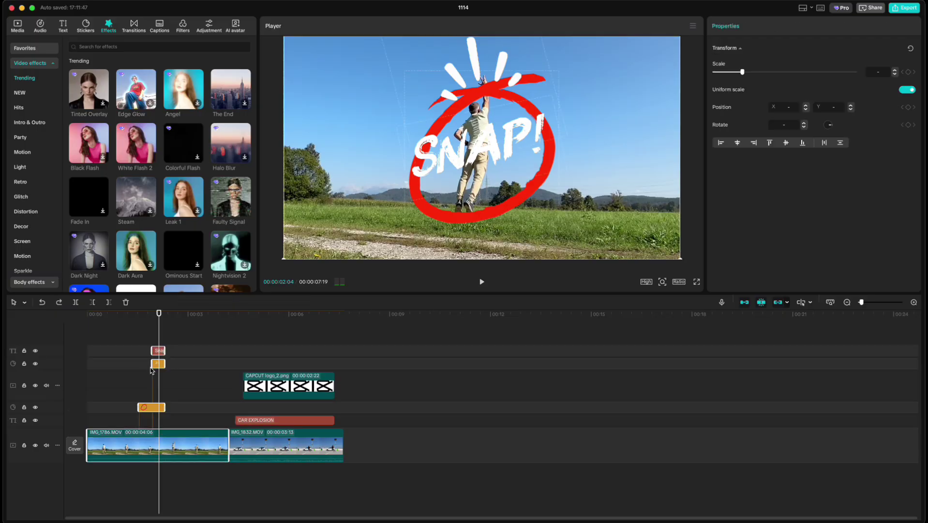
key("super+shift+z")
Trim the left edges so the CAR EXPLOSION text and CAPCUT logo clips start later.
left_click(266, 323)
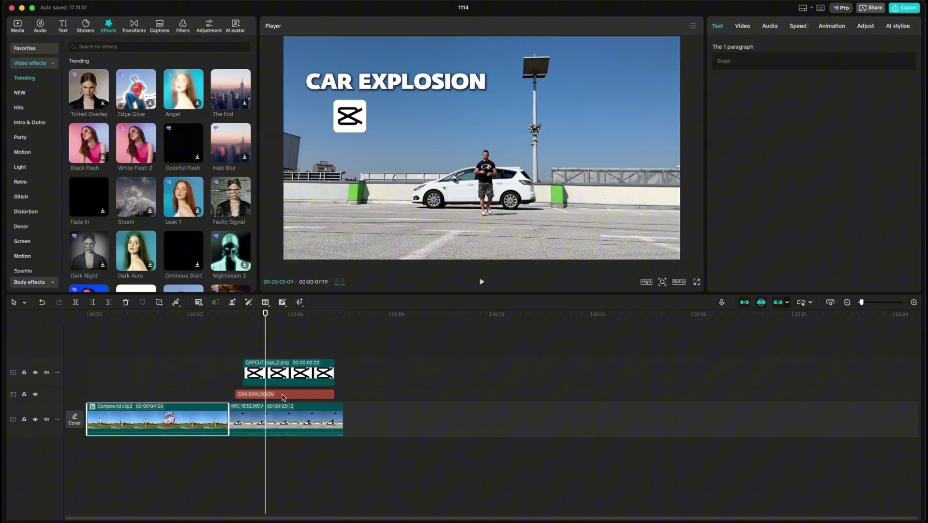
left_click(285, 394)
left_click(234, 394)
left_click(239, 394)
left_click_drag(239, 393, 252, 394)
left_click_drag(243, 372, 289, 373)
Ungroup Compound clip2 back into its original clips.
left_click(300, 320)
left_click_drag(300, 321, 141, 332)
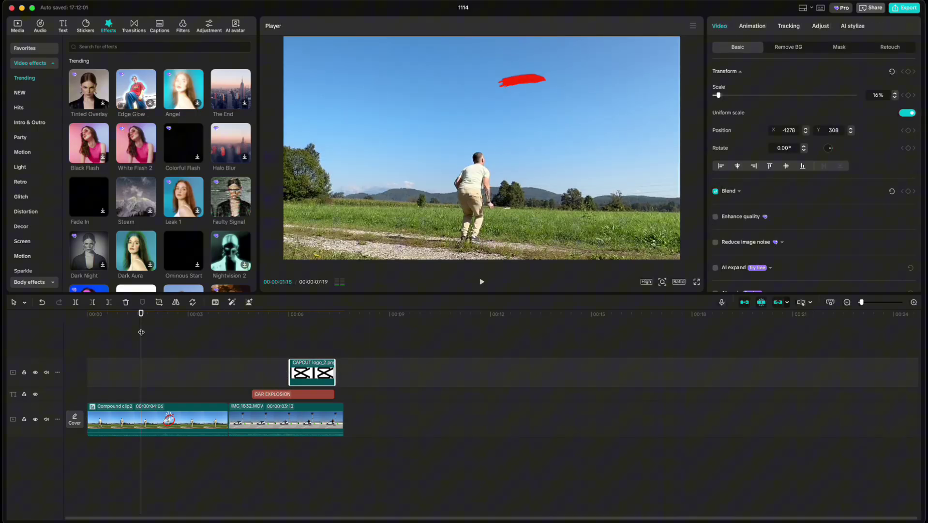
left_click(151, 416)
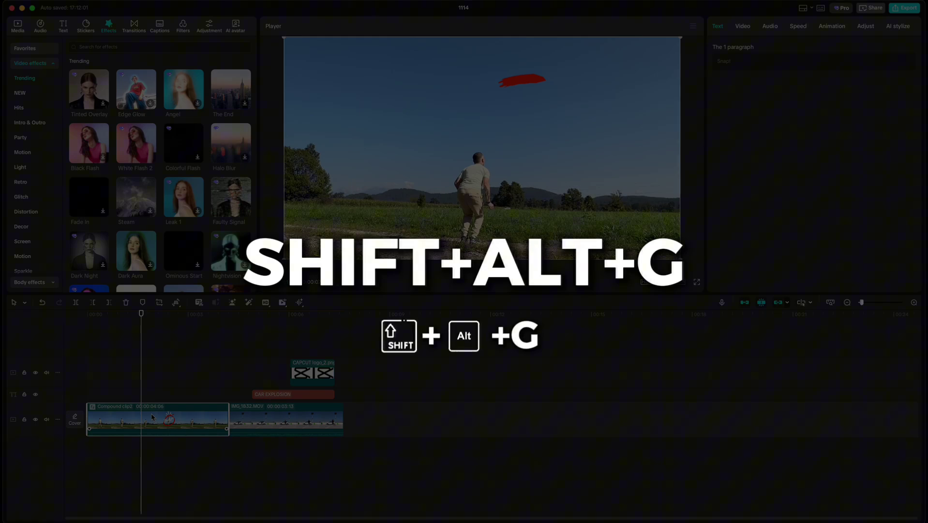
key("shift+alt+g")
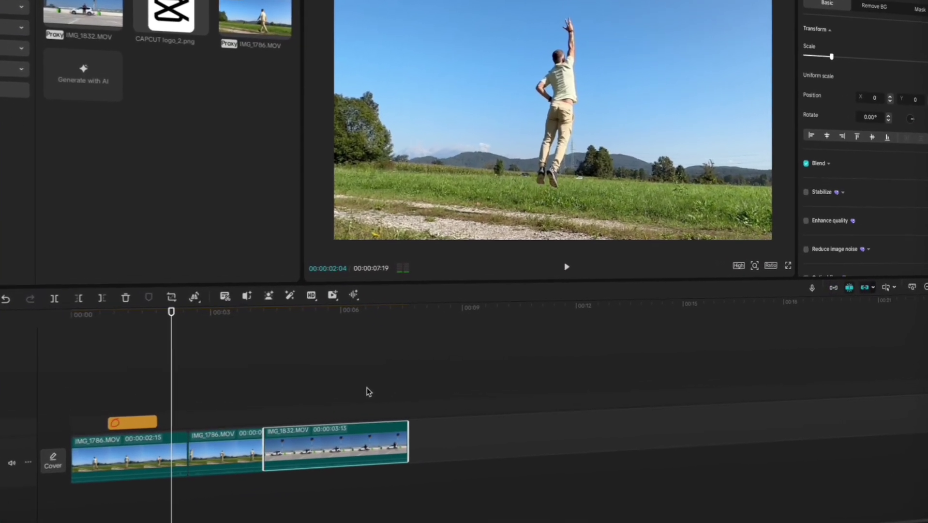
Move IMG_1832 later to leave a gap, then enable the main track magnet (P) to close it.
left_click_drag(339, 436, 407, 432)
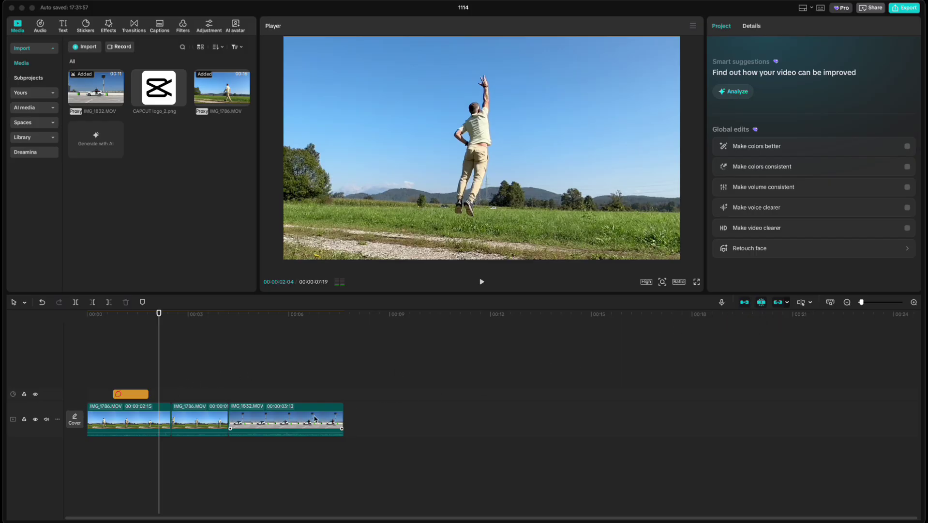
left_click_drag(315, 418, 391, 421)
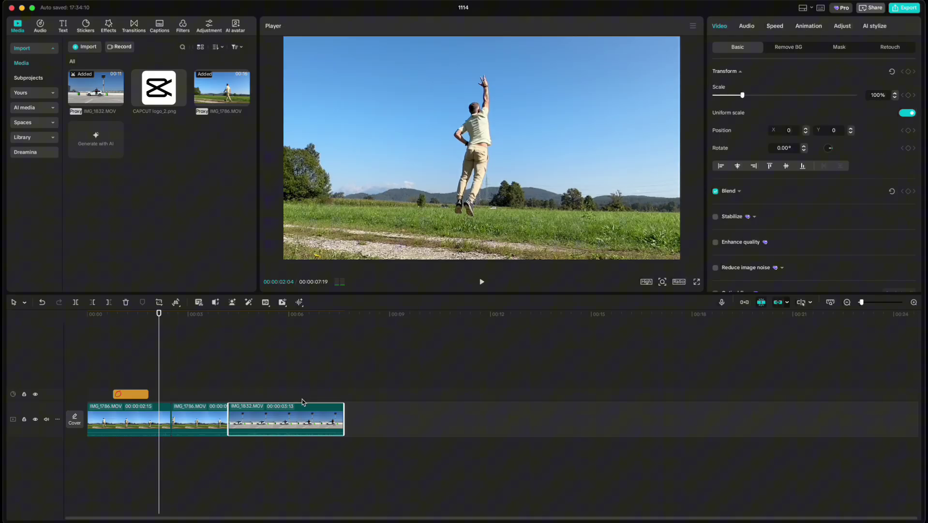
left_click_drag(298, 418, 358, 418)
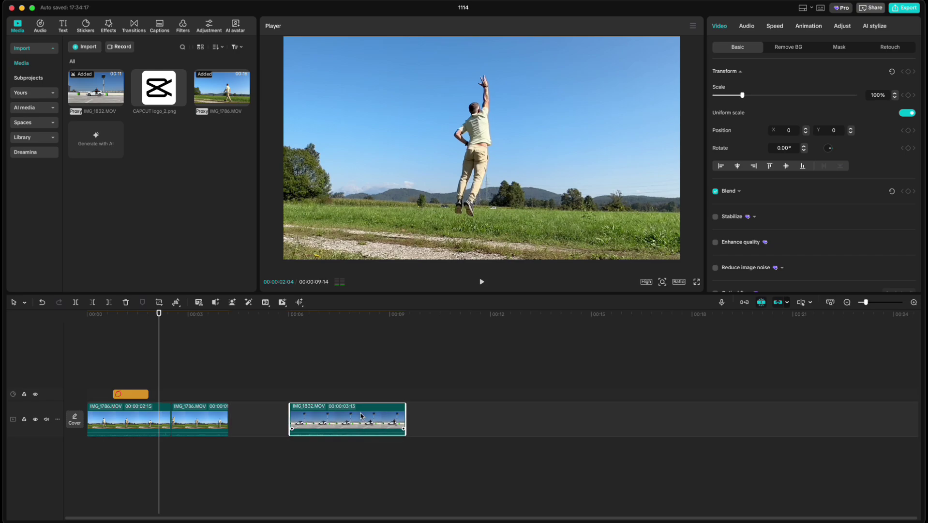
key("p")
left_click(359, 420)
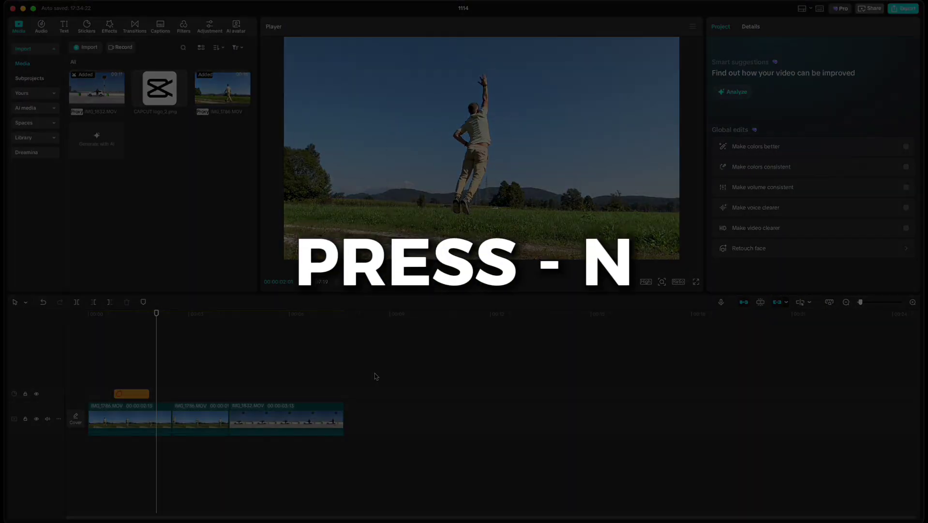
Disable snapping with N, move IMG_1832 to an upper track, then re-enable snapping and place it at 2s.
key("n")
mouse_move(316, 417)
left_mouse_down()
mouse_move(293, 386)
mouse_move(223, 366)
mouse_move(306, 390)
mouse_move(311, 420)
left_mouse_up()
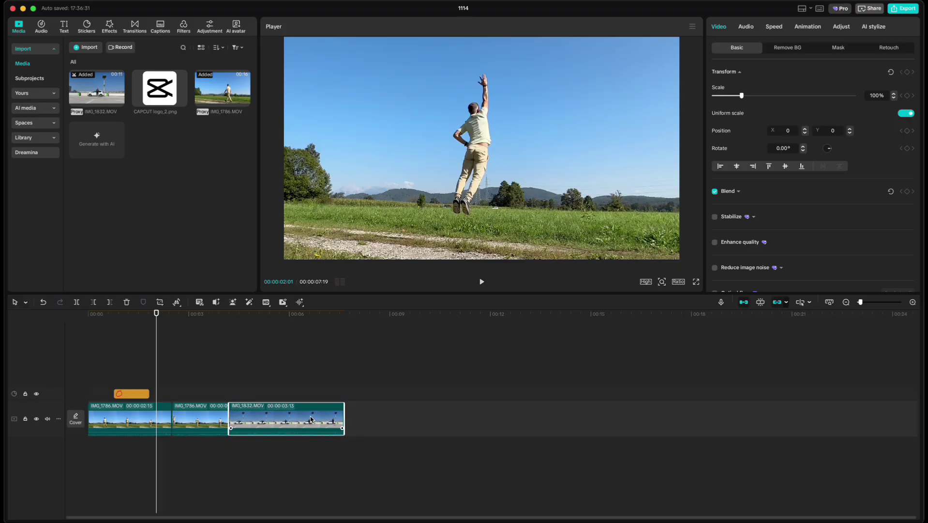
left_click(760, 302)
left_click_drag(299, 416, 219, 363)
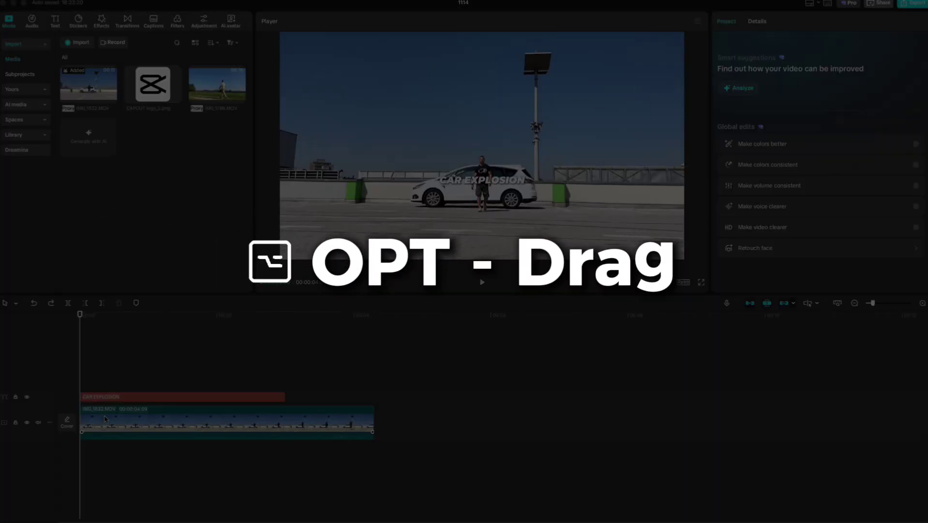
Option-drag a copy of IMG_1832 above, auto-remove its background, and hide the lower clip with V.
left_click(105, 418)
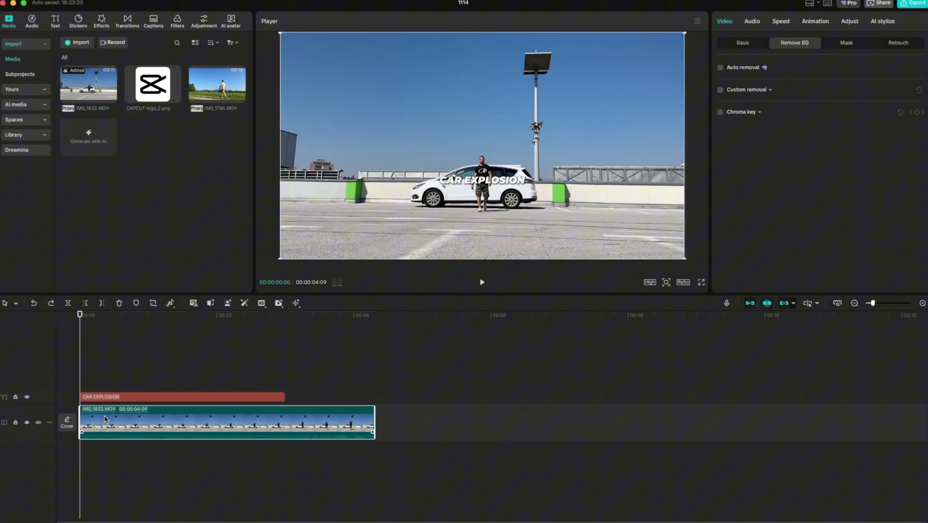
left_click_drag(105, 418, 107, 372)
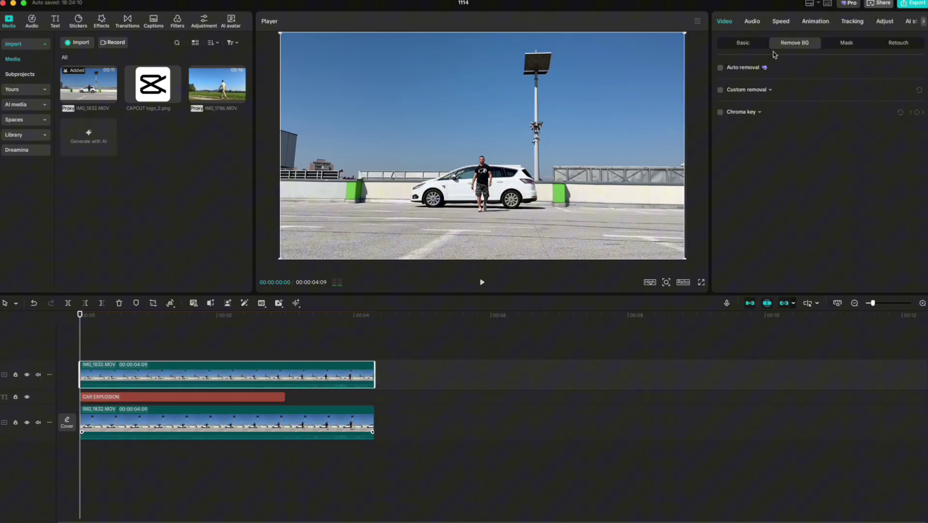
left_click(720, 68)
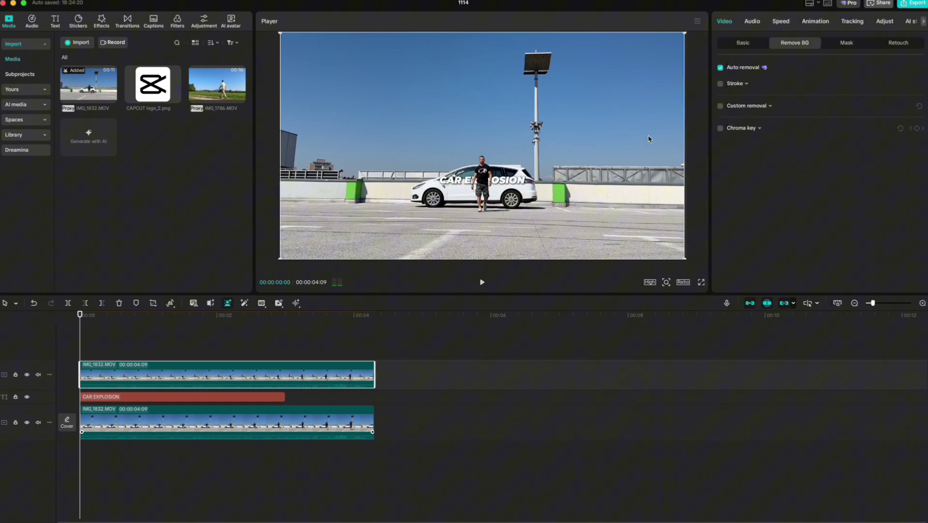
left_click(136, 422)
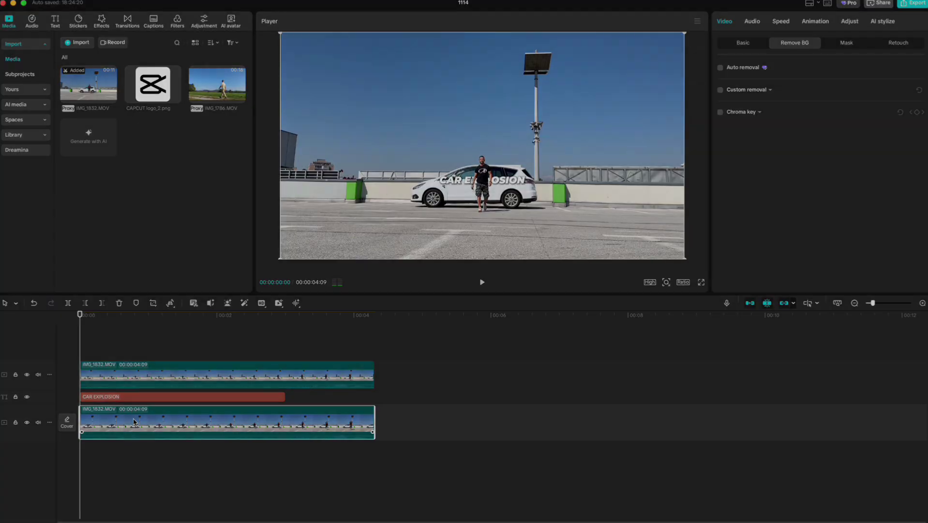
key("v")
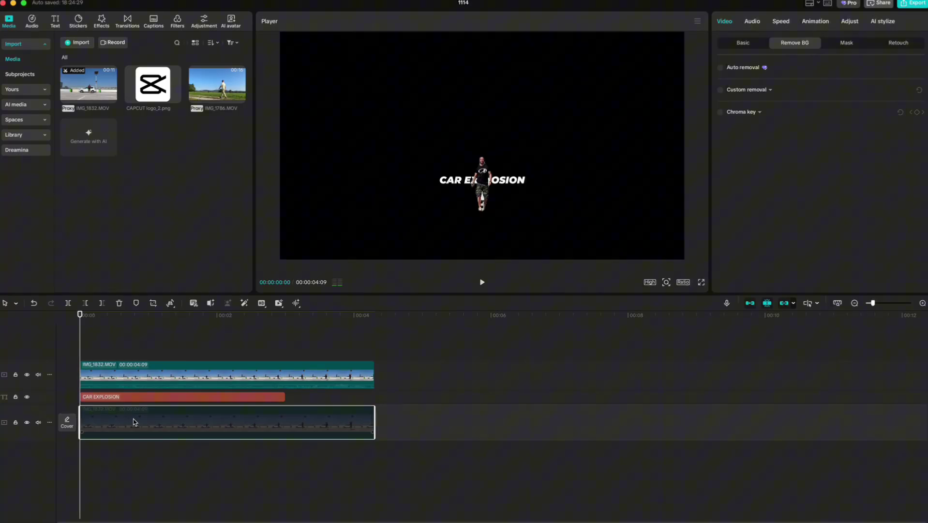
Keyframe the CAR EXPLOSION text to scale from 33% at its start to 139% at 02:29.
key("v")
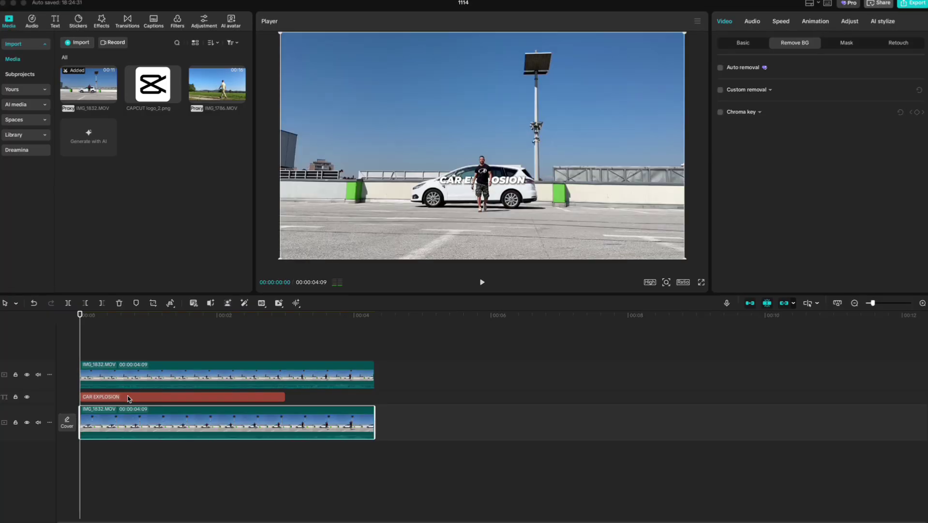
left_click(129, 397)
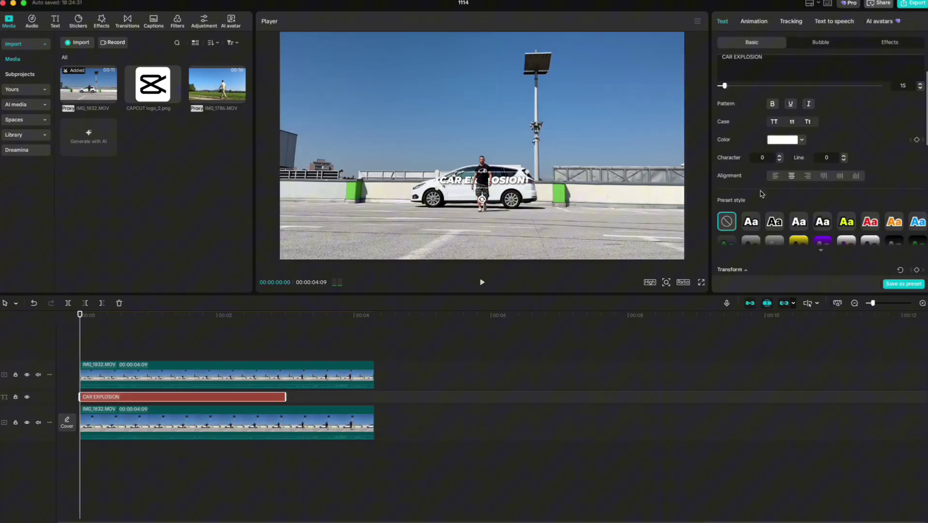
scroll(734, 202, "down", 5)
left_click(917, 163)
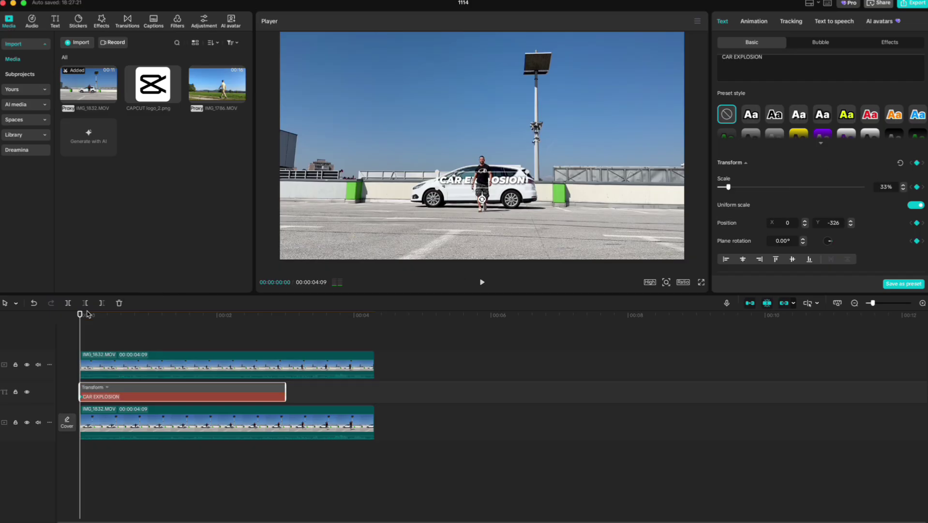
left_click_drag(80, 314, 283, 315)
left_click_drag(729, 187, 760, 188)
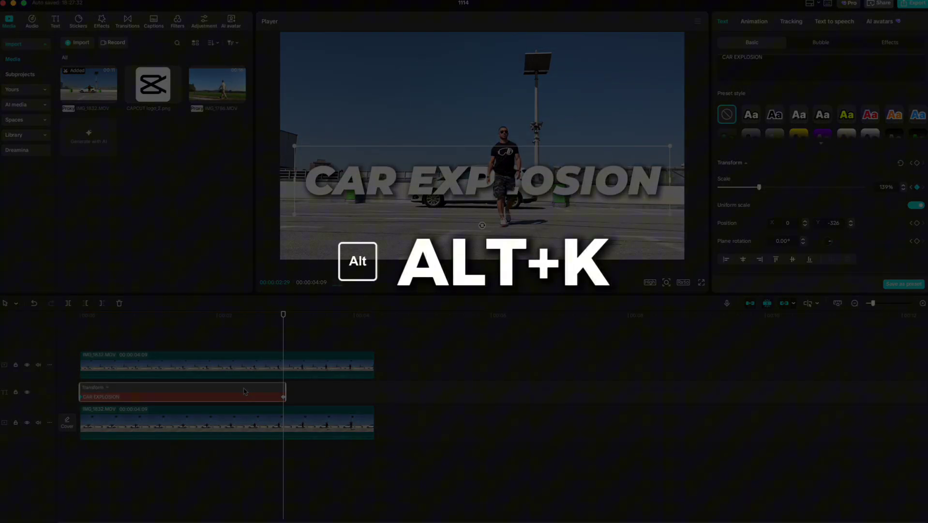
Apply the Cubic Ease preset curve to the text's scale animation.
key("alt+k")
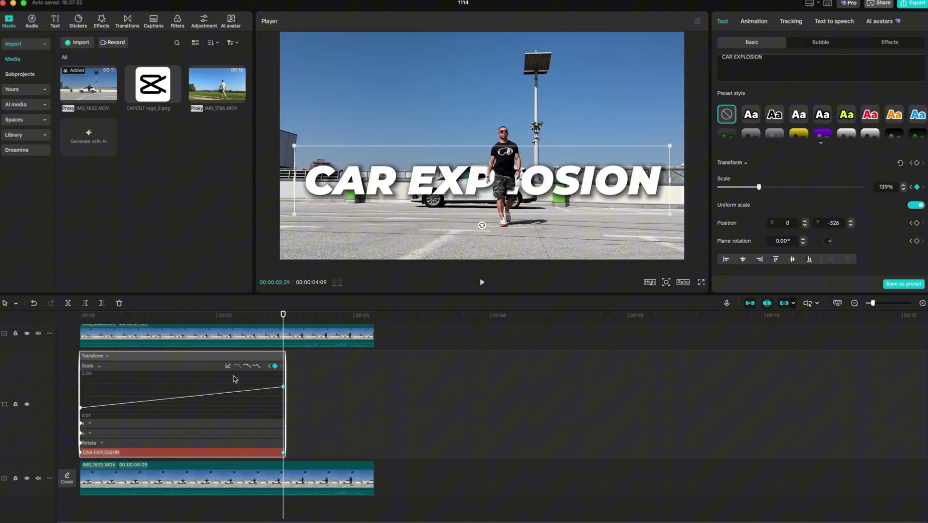
left_click(228, 367)
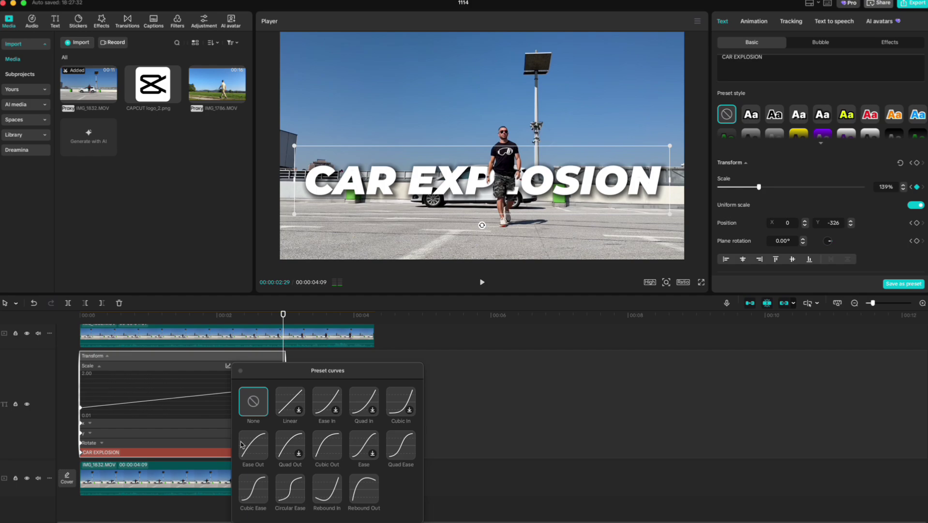
left_click(252, 484)
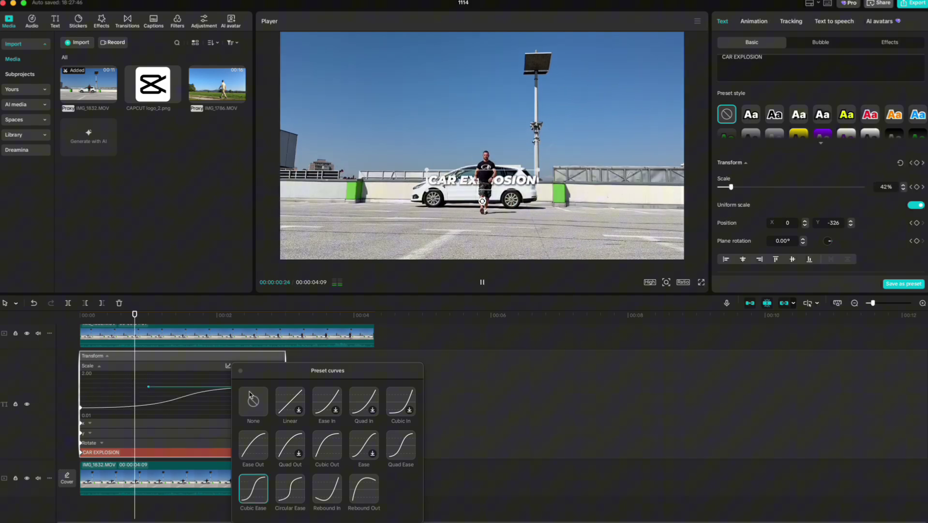
left_click(240, 372)
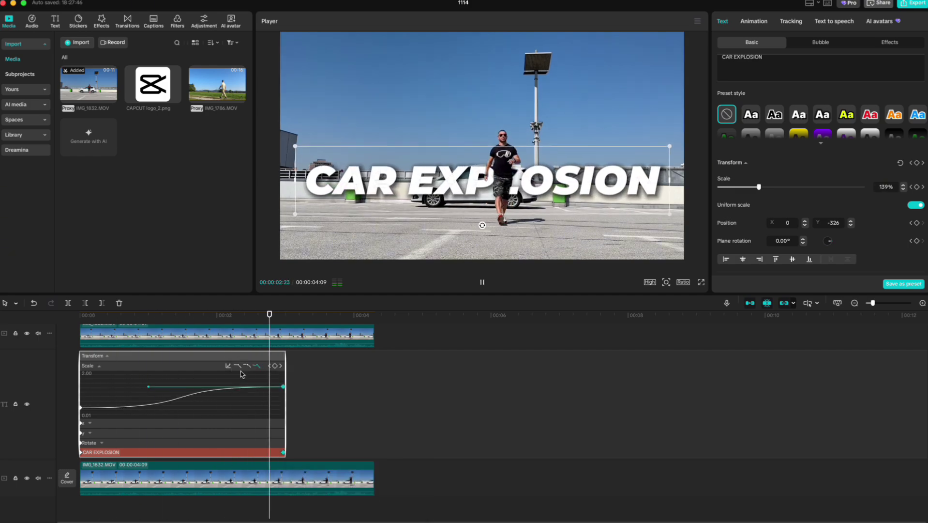
left_click(305, 395)
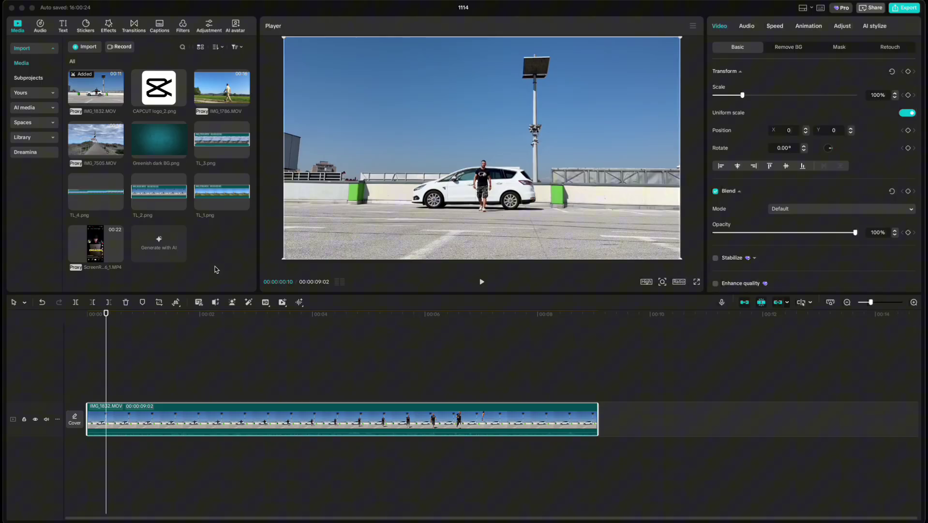
key("shift+Right")
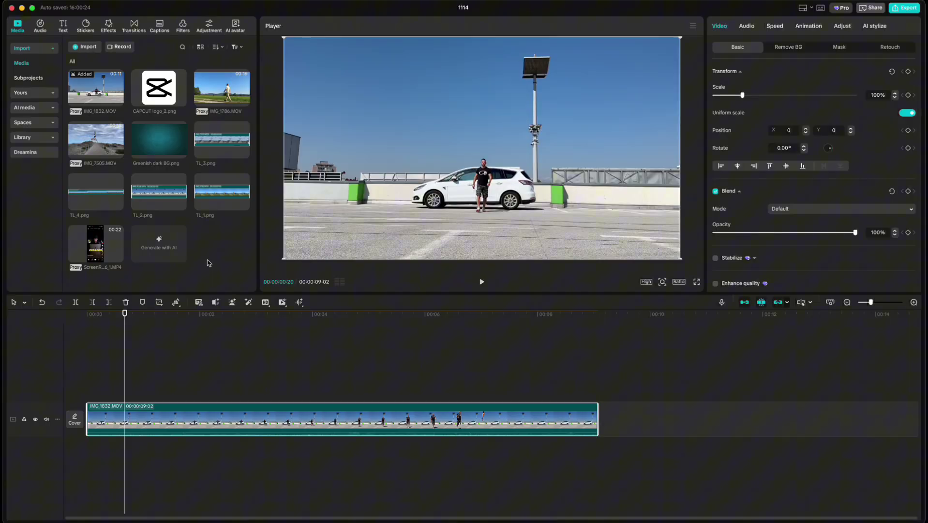
key("shift+Left")
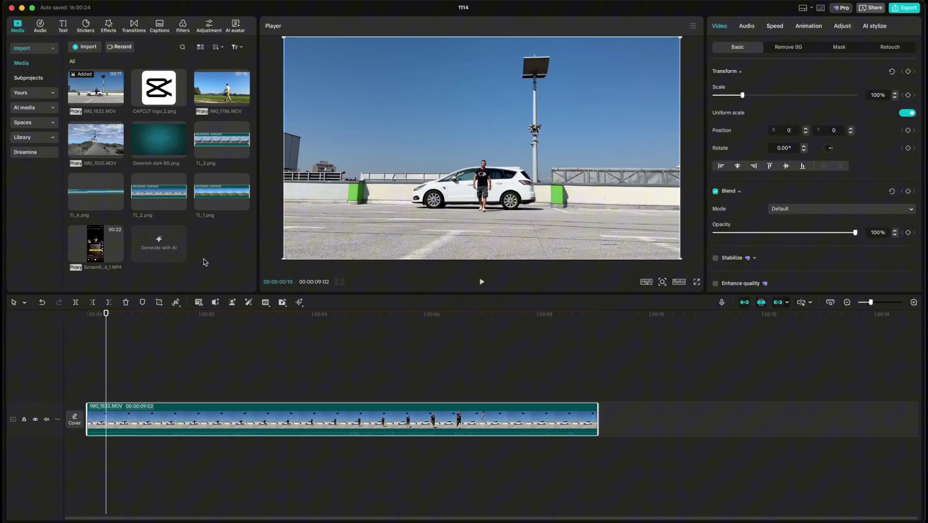
Open the Export window for project 1114 at 1080P, H.264, mp4, 30fps and 12000 Kbps.
key("super+e")
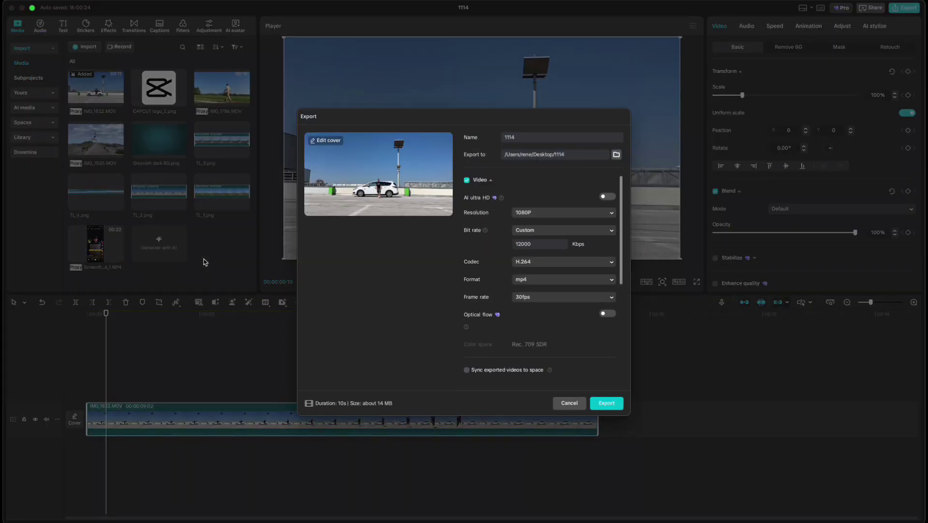